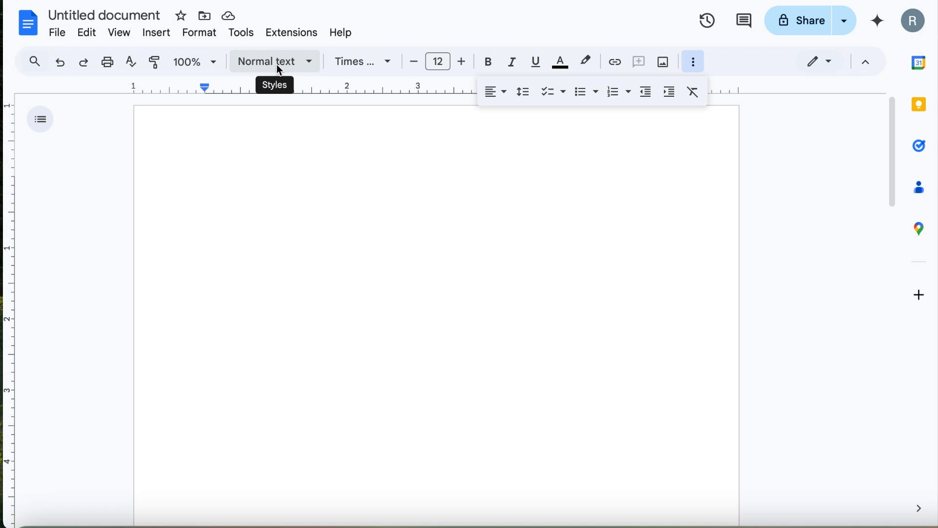
Step: Set custom spacing to line spacing 2 with 0 pt before and after paragraphs
click(694, 64)
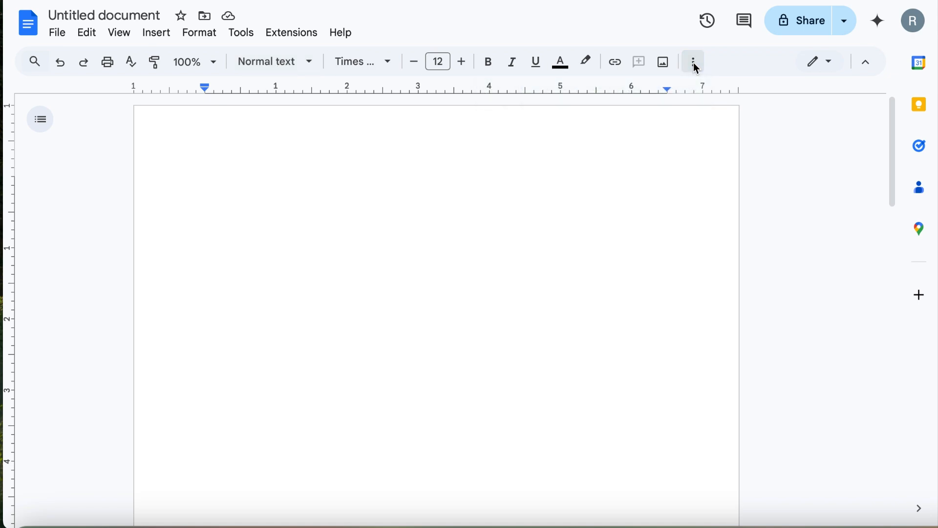
click(695, 65)
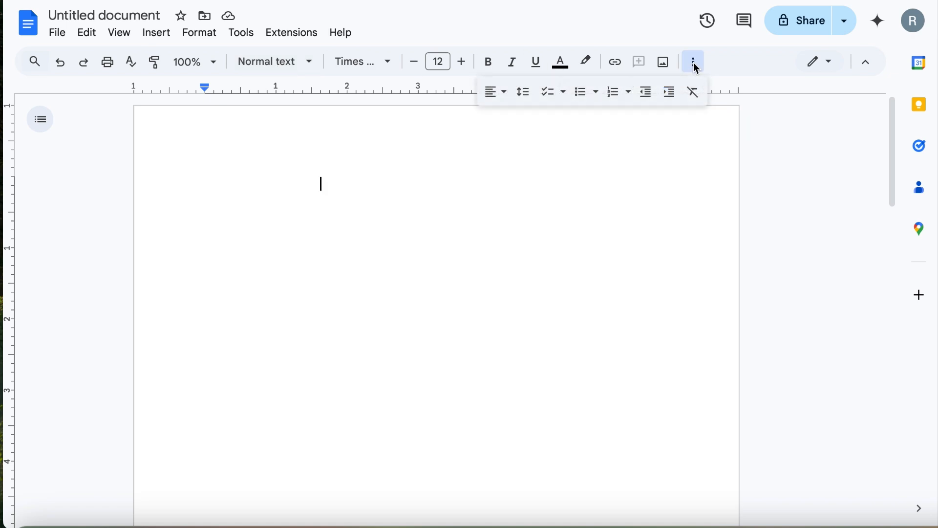
click(502, 93)
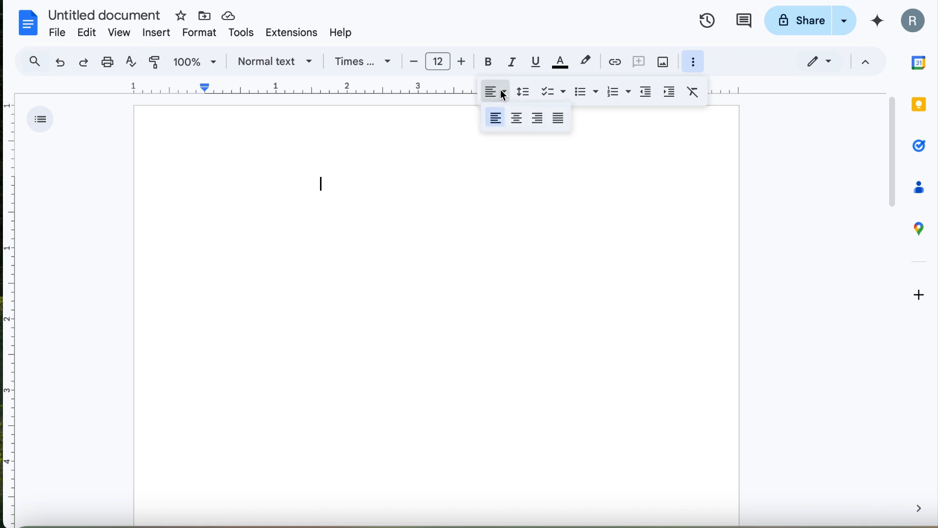
click(525, 93)
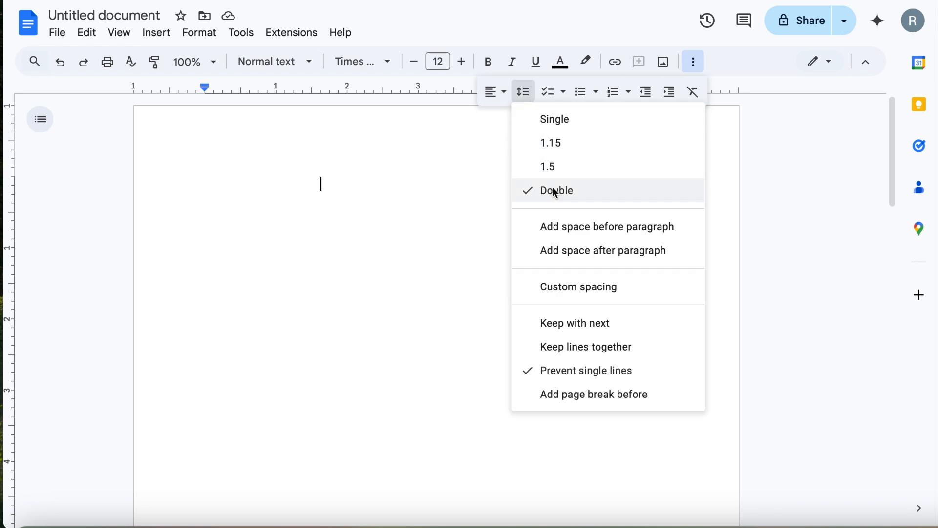
click(575, 288)
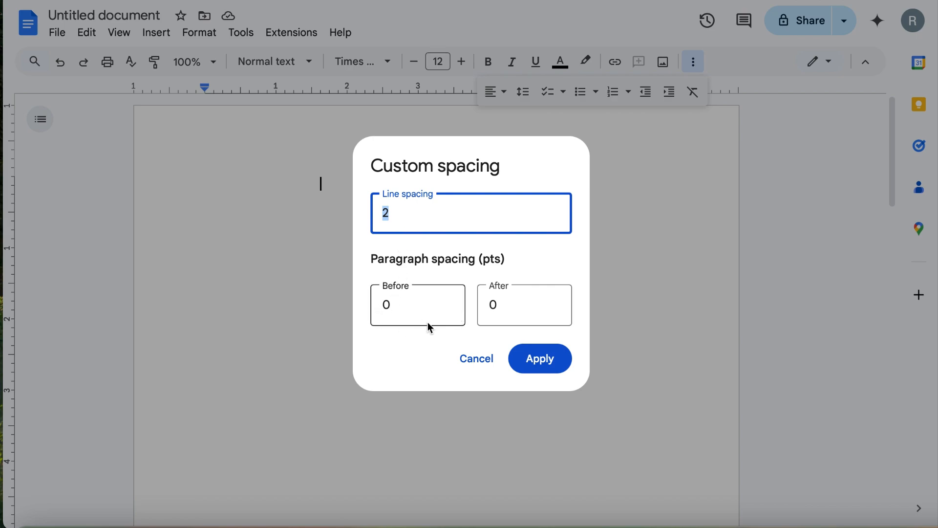
click(540, 358)
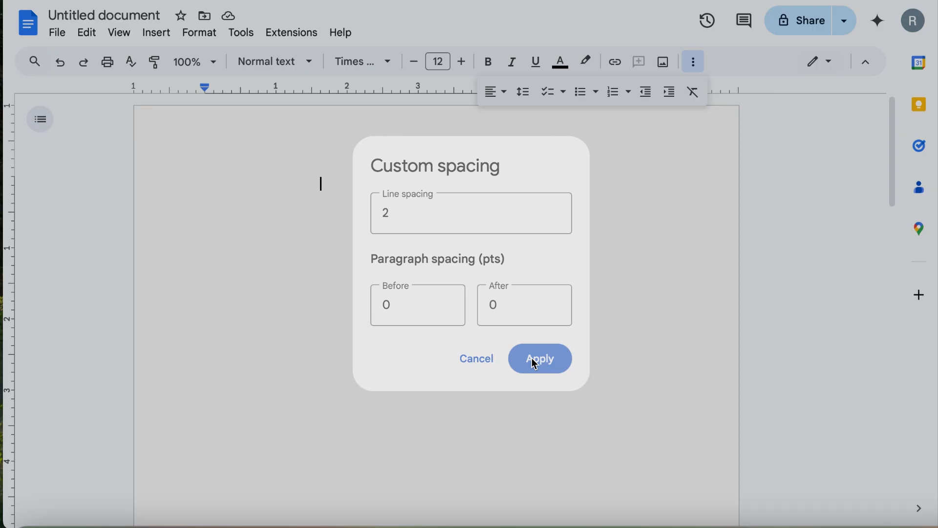
Step: Confirm in the menus that line spacing now shows Double
click(94, 34)
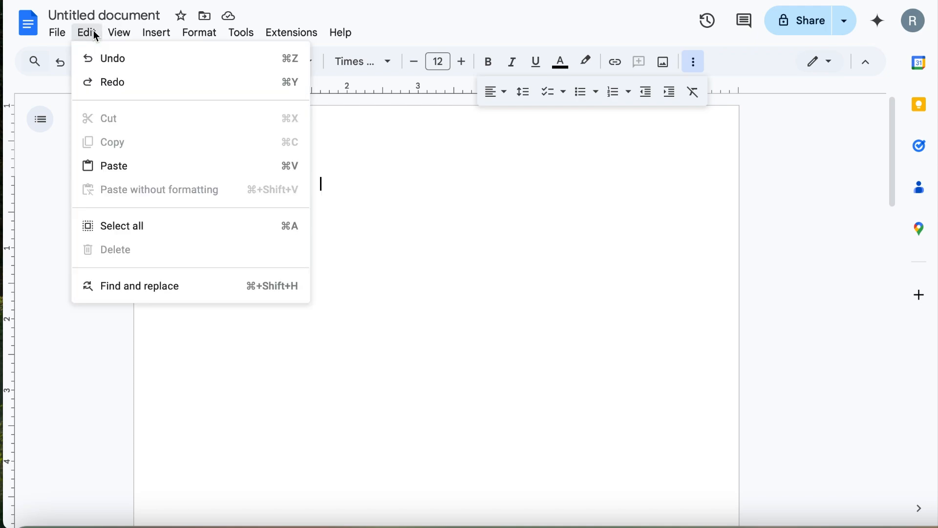
mouse_move(122, 33)
mouse_move(156, 42)
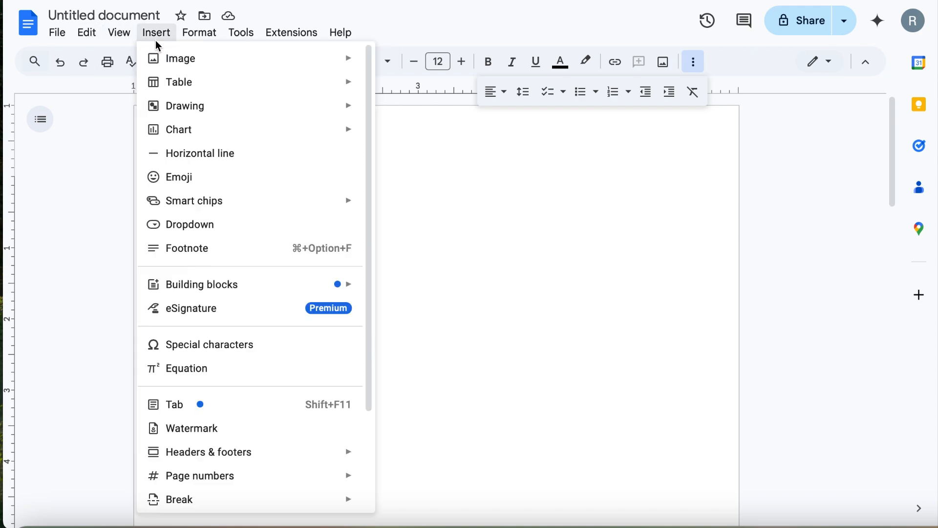
mouse_move(200, 33)
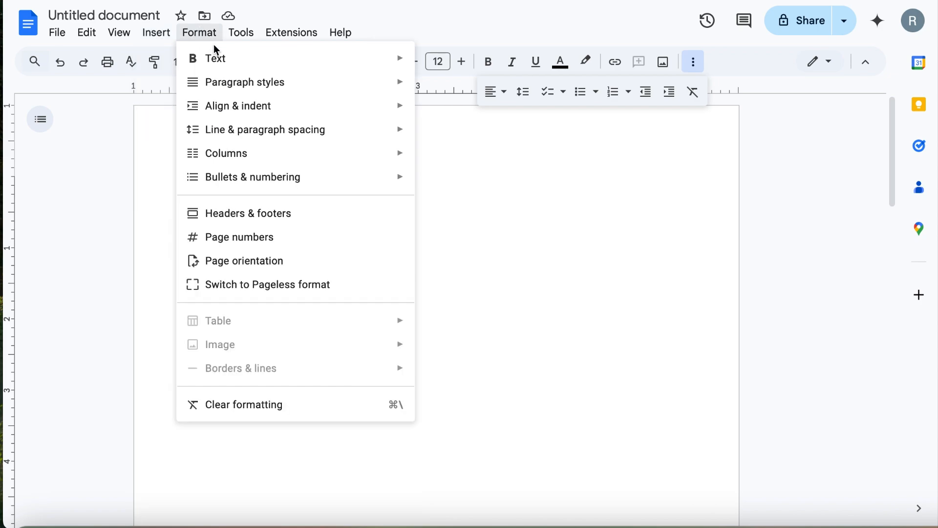
mouse_move(233, 131)
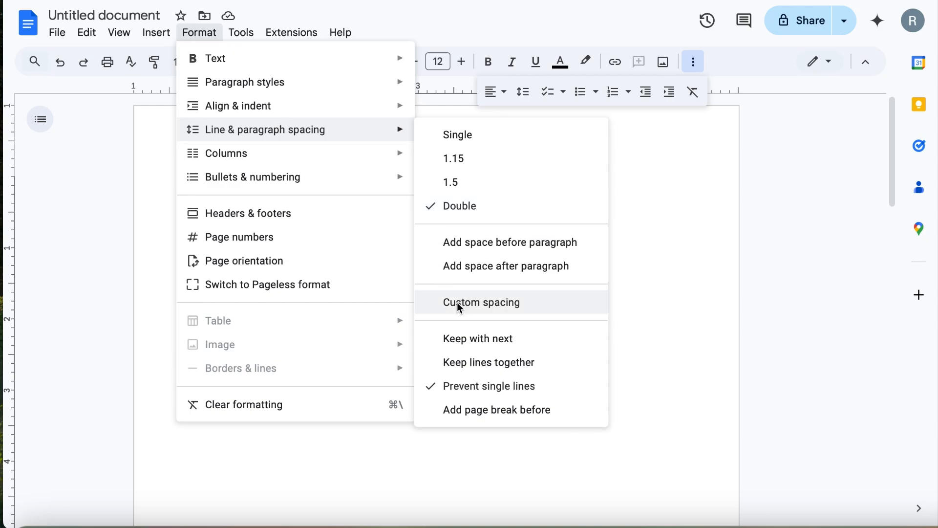
click(641, 209)
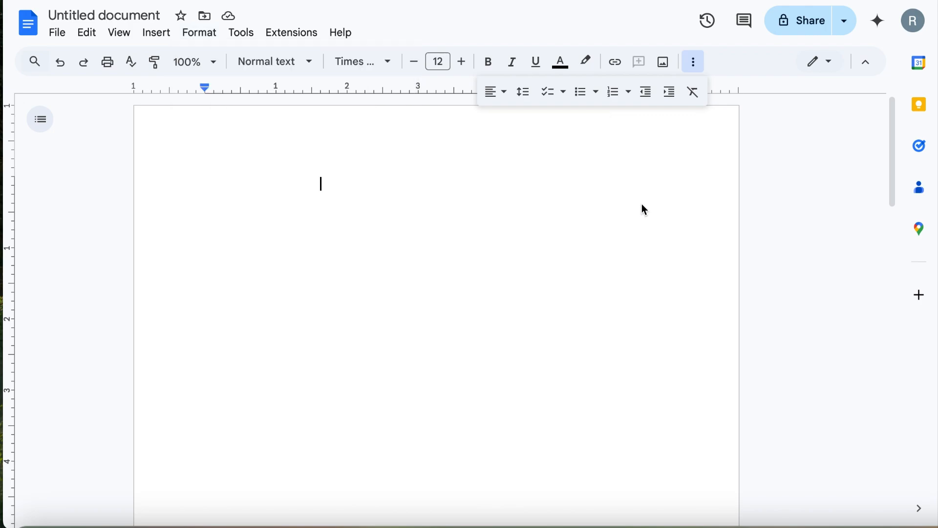
Step: Insert an automatic page number at the top right of the header
click(159, 33)
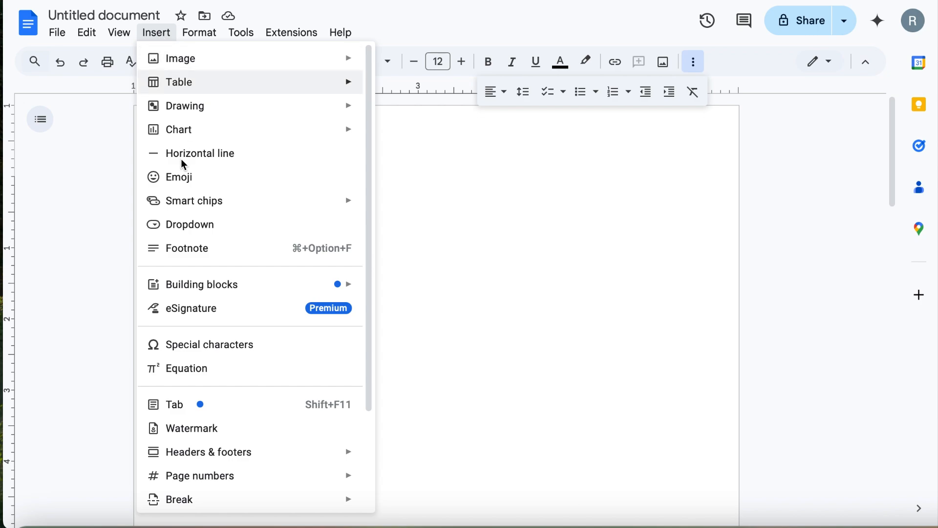
mouse_move(204, 477)
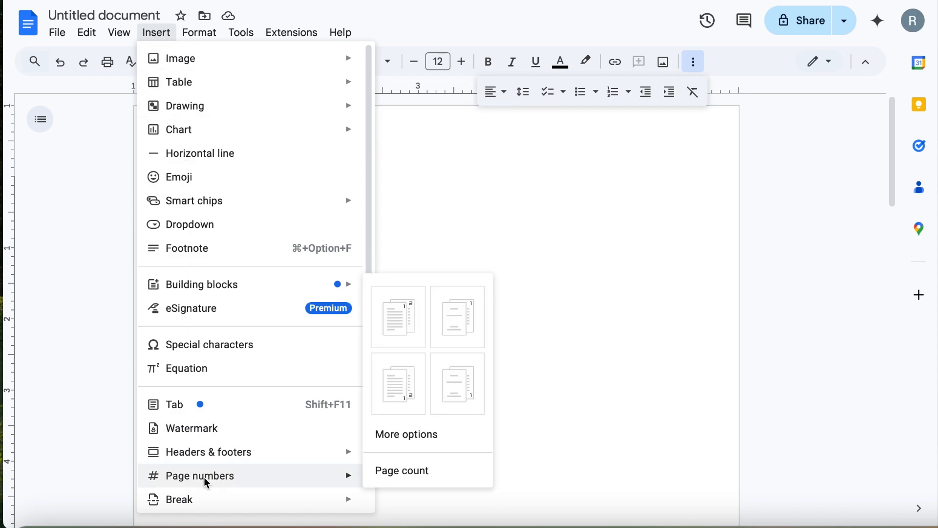
click(404, 317)
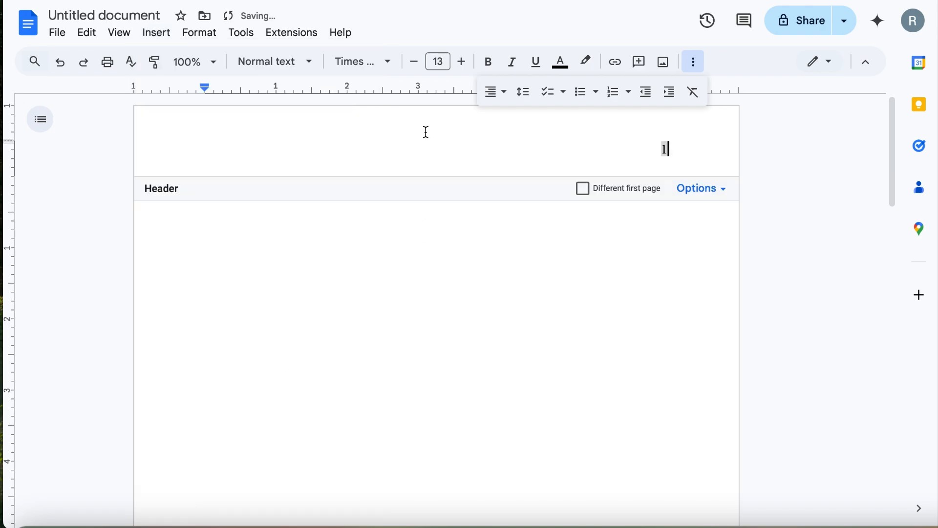
Step: Make the header page number size 12 and type 'Lastname' before it
click(415, 62)
drag(656, 148, 673, 152)
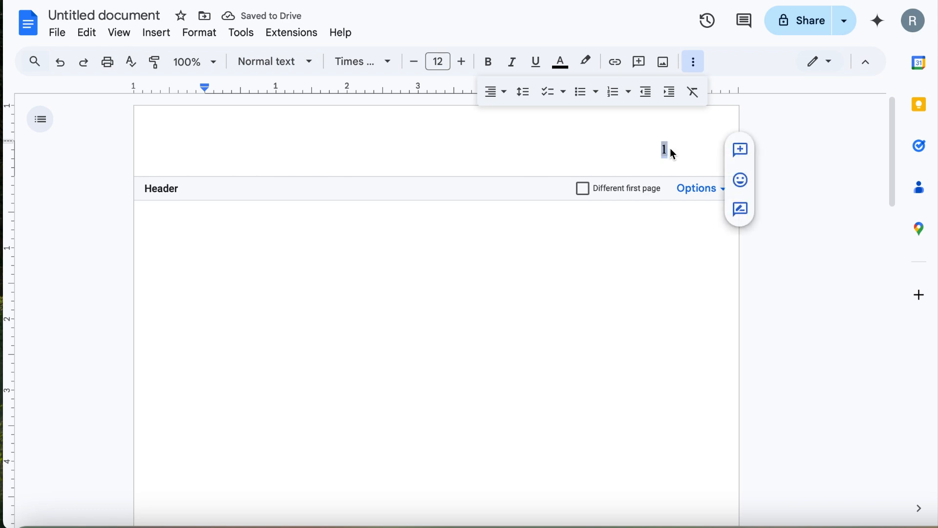
click(415, 62)
click(655, 154)
text(Lastnamne)
key(BackSpace)
key(BackSpace)
text(e)
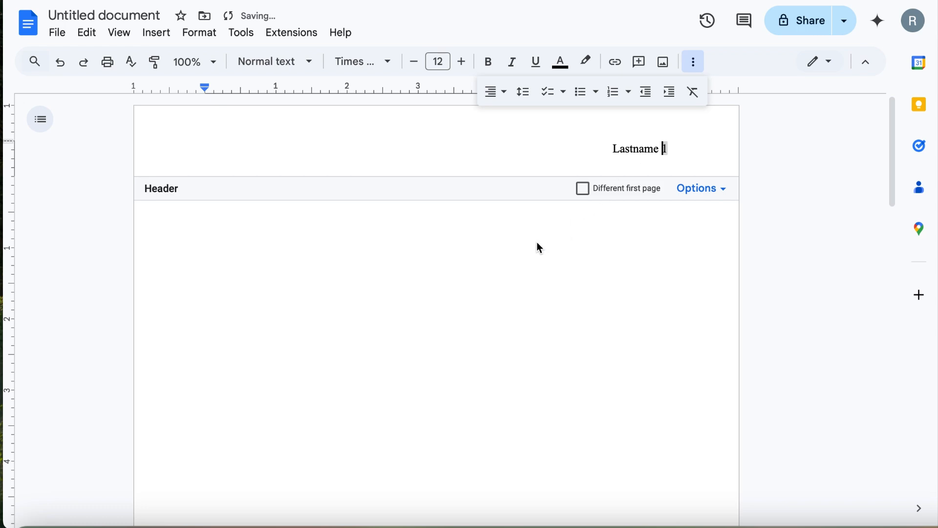
click(412, 232)
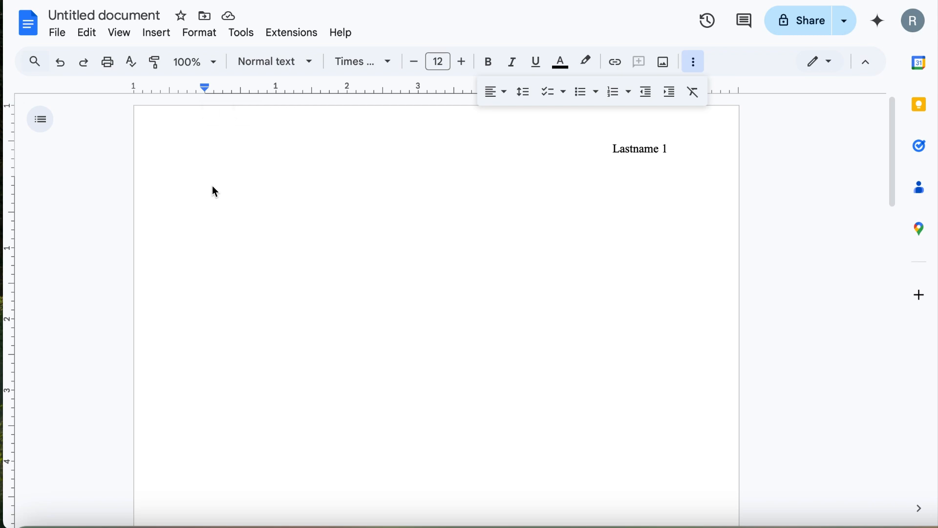
Step: Type 'First Lastname' and 'Instructor Name' on separate lines
text(First Lastname)
key(Return)
text(Ins)
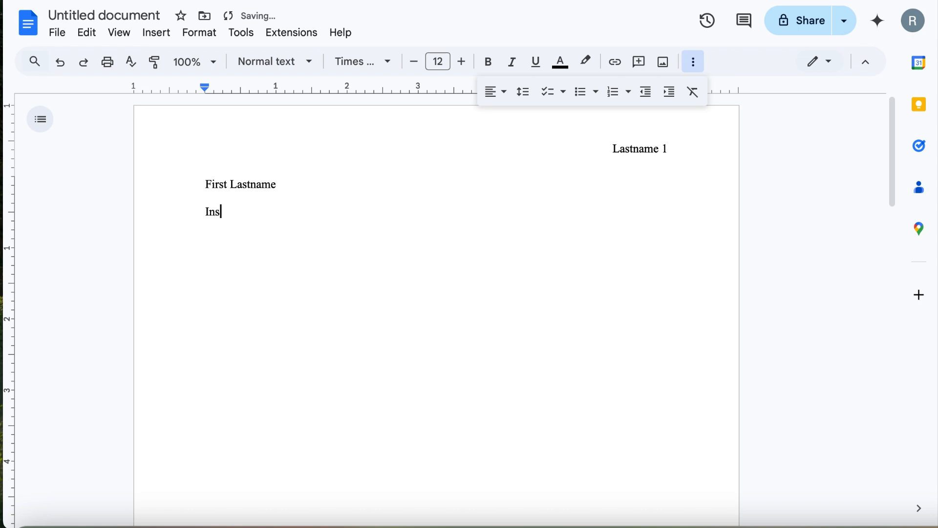
text(tructor Name)
key(Return)
Step: Add 'Course Title' and '14 October 2045' lines, then start a new line
text(COurse)
key(BackSpace)
key(BackSpace)
key(BackSpace)
key(BackSpace)
key(BackSpace)
text(ourse Title)
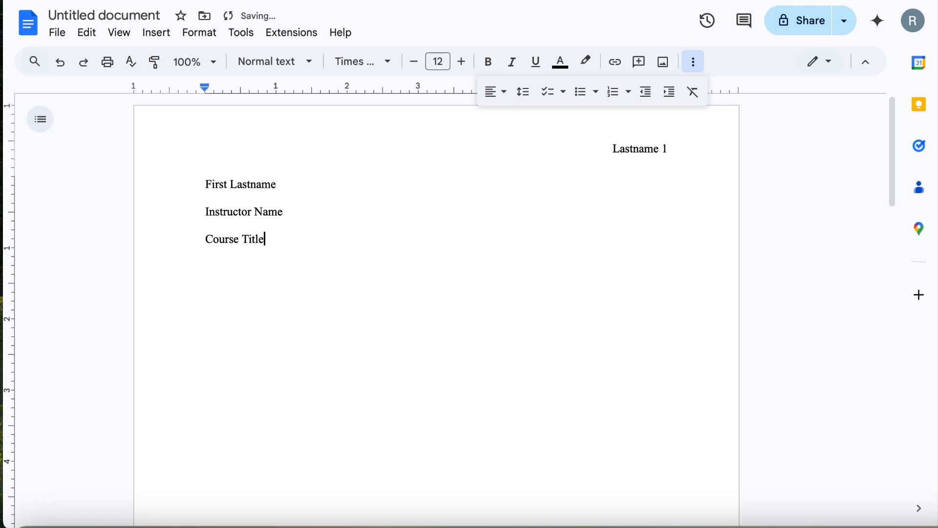
key(Return)
text(14 OCtober)
key(BackSpace)
key(BackSpace)
key(BackSpace)
key(BackSpace)
key(BackSpace)
key(BackSpace)
text(ctober 2045)
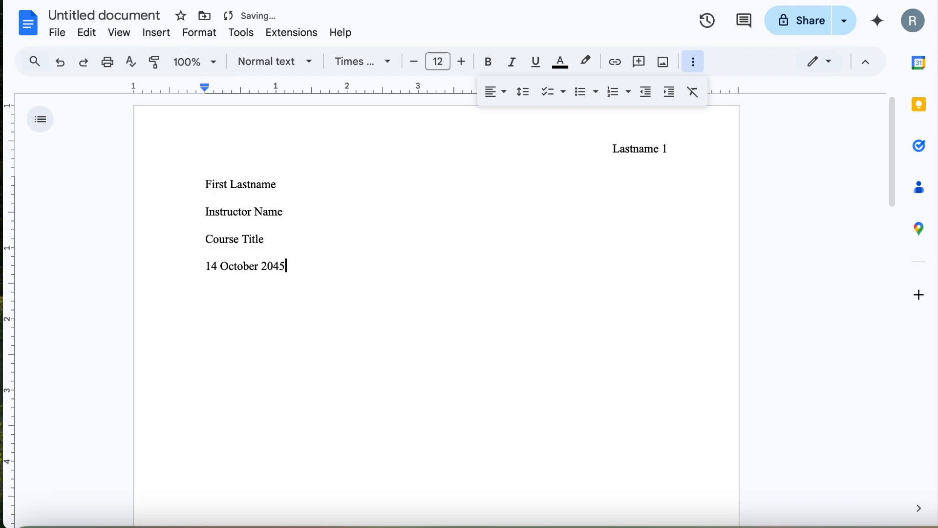
key(Return)
click(503, 96)
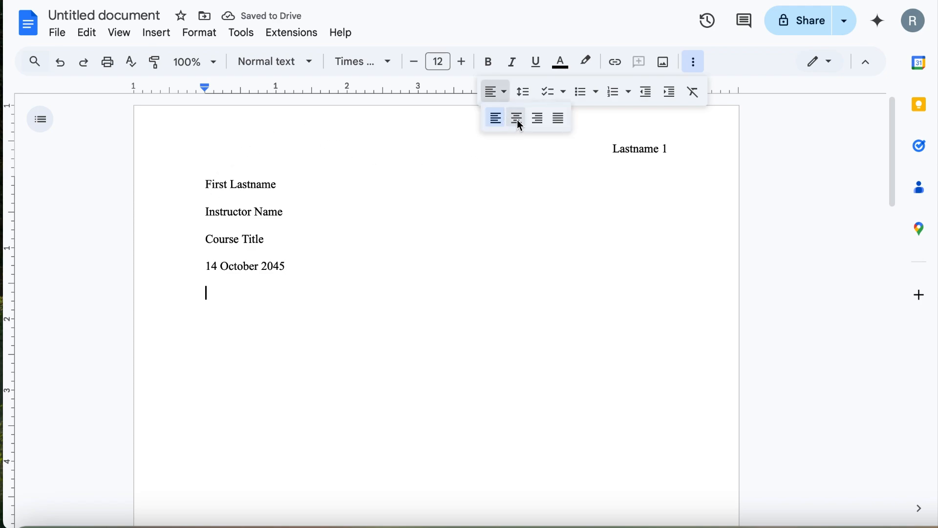
Step: Add the centred title 'Assignment Title Here'
click(518, 119)
text(A)
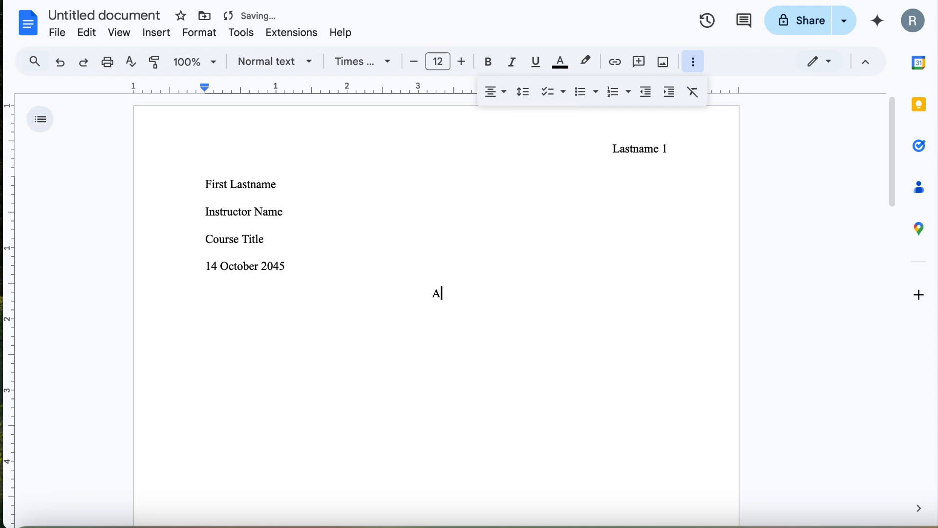
text(ssignment Title Here)
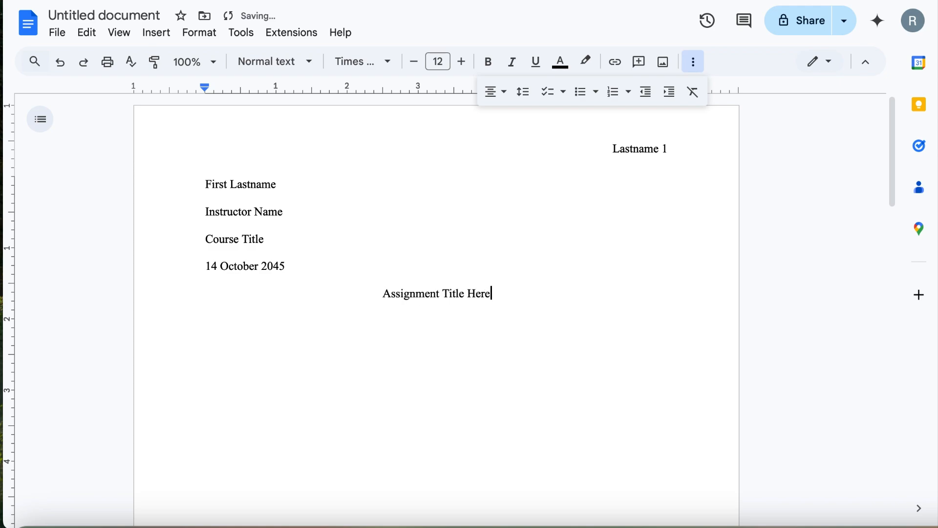
key(Return)
Step: Start a left-aligned, tab-indented body paragraph reading 'Start writing'
click(502, 94)
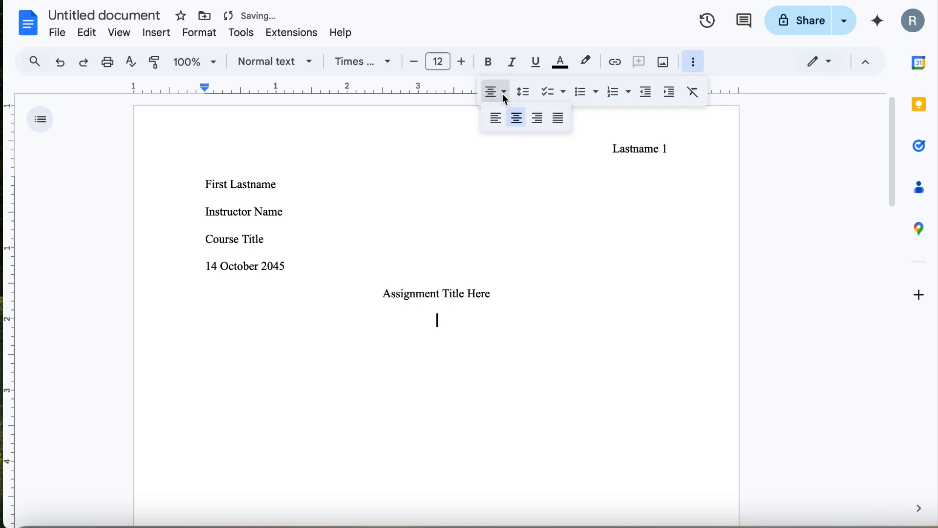
click(493, 123)
key(Tab)
text(Start writing)
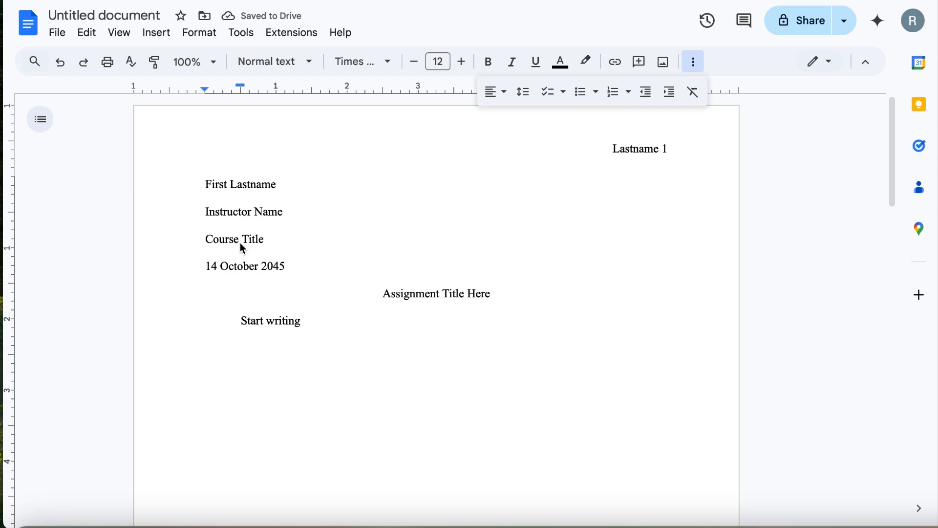
Step: Insert a page break to begin page 2
click(155, 32)
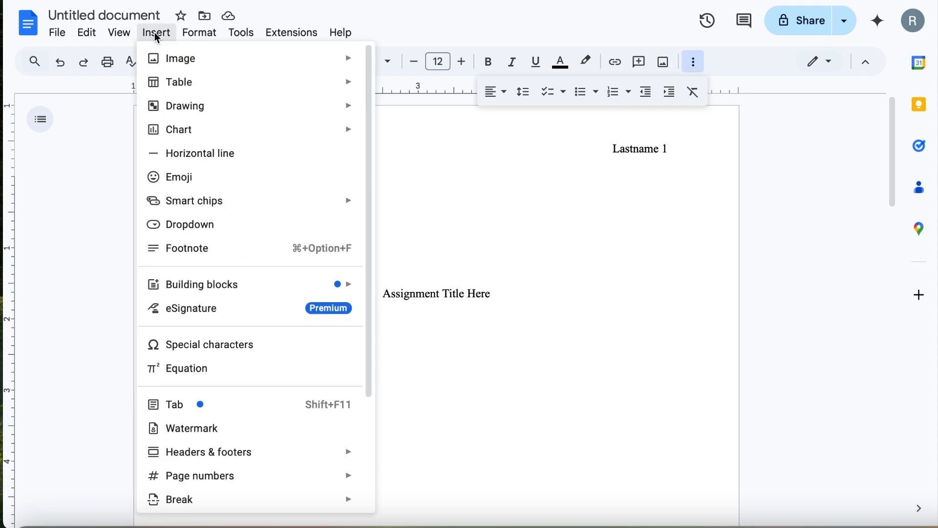
mouse_move(184, 503)
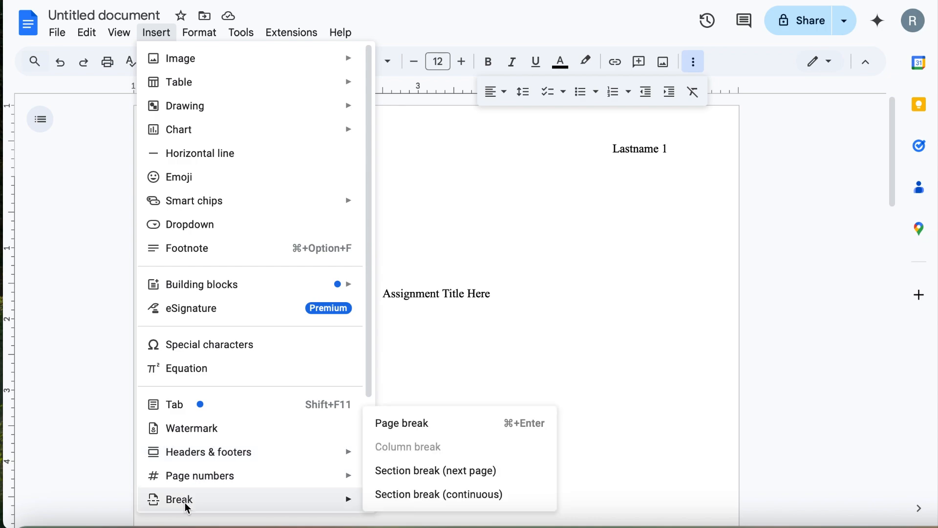
click(408, 424)
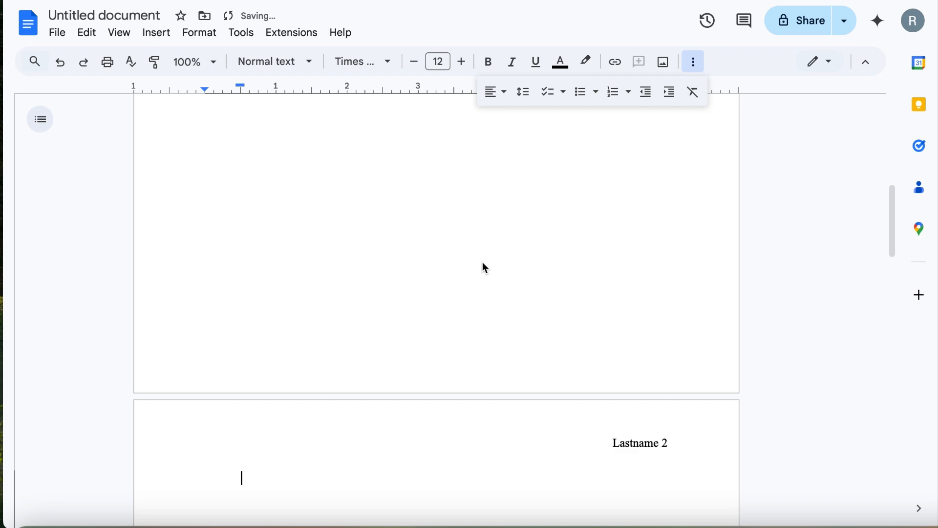
Step: Centre a 'Works Cited' heading on page 2 and left-align the line below it
scroll(482, 263, down, 2)
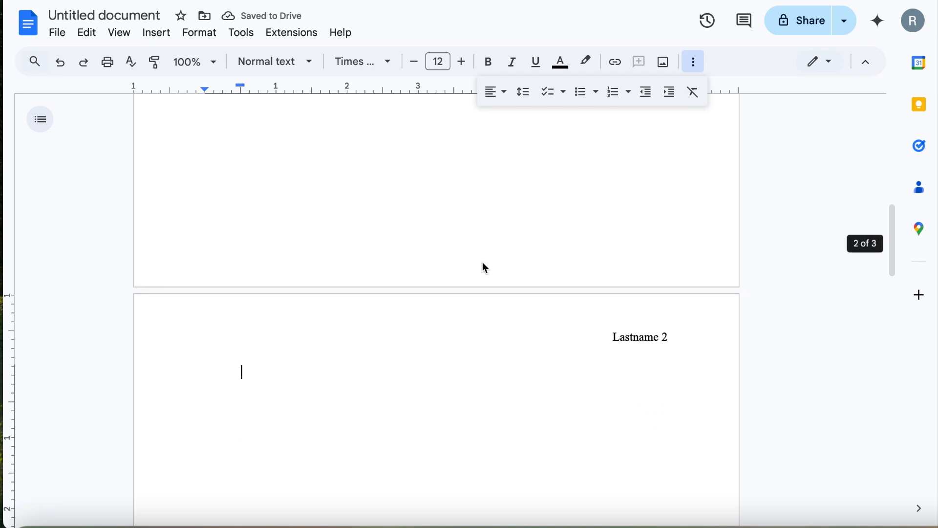
scroll(484, 267, down, 1)
click(508, 96)
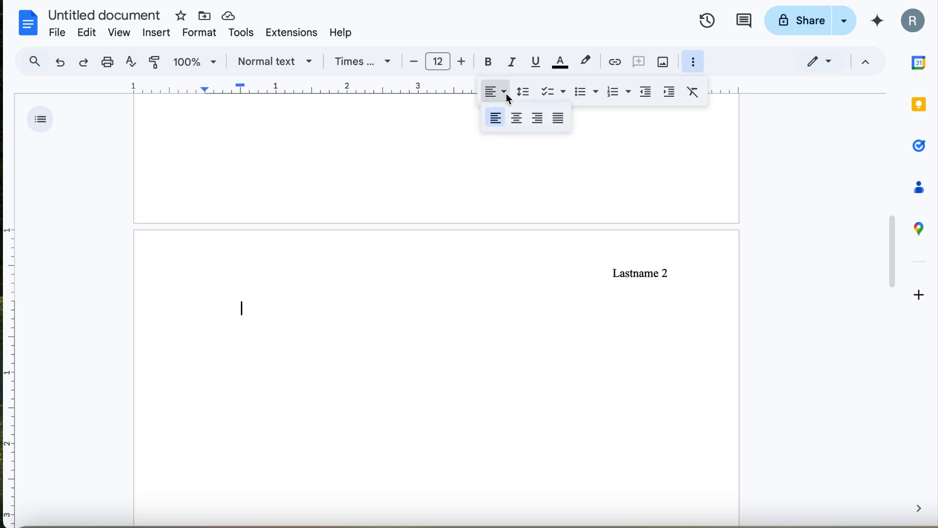
click(520, 119)
text(Works Cited)
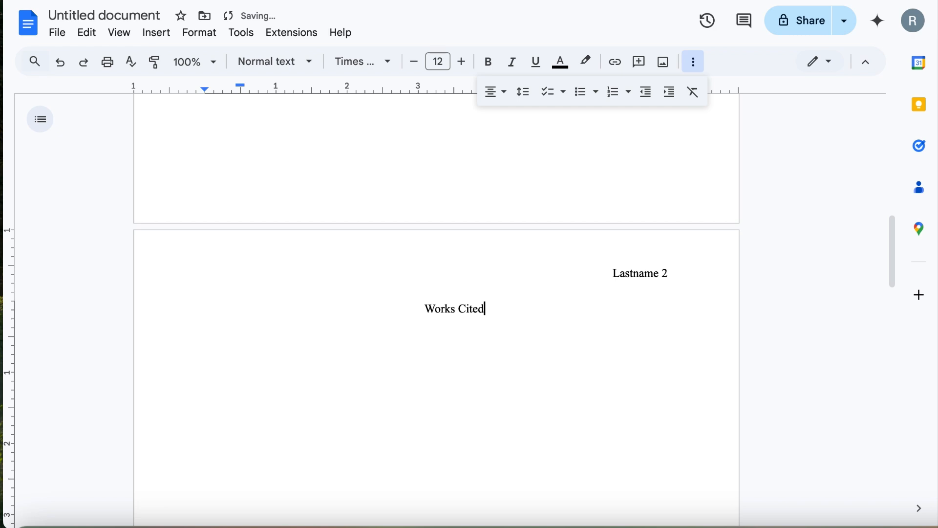
key(Return)
click(505, 92)
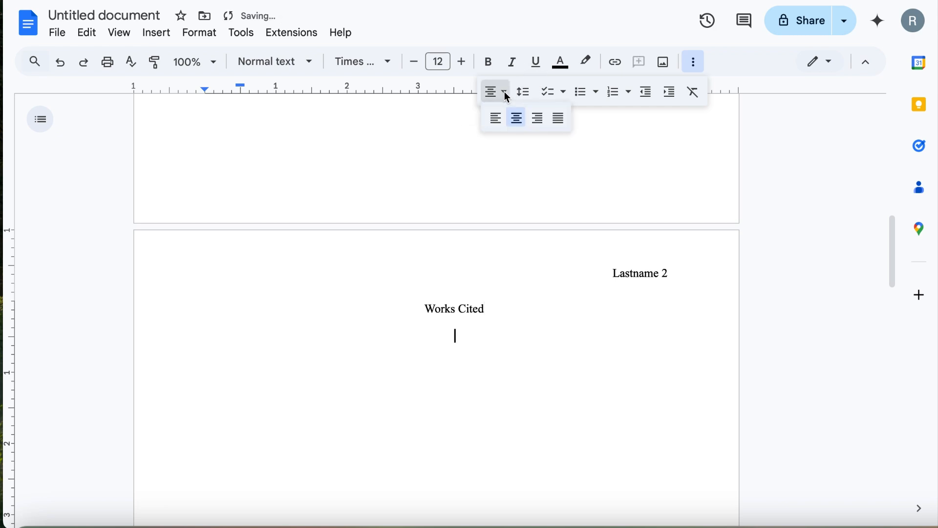
click(492, 118)
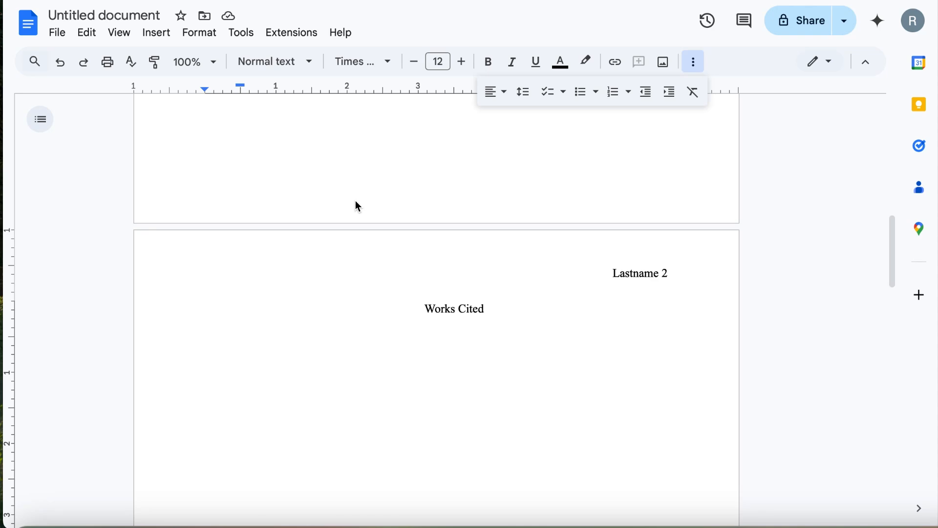
click(117, 35)
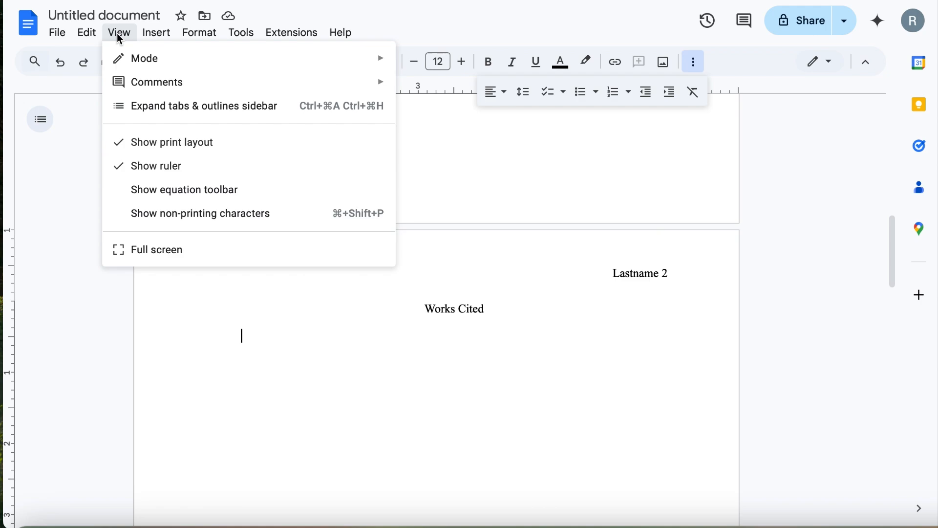
mouse_move(201, 36)
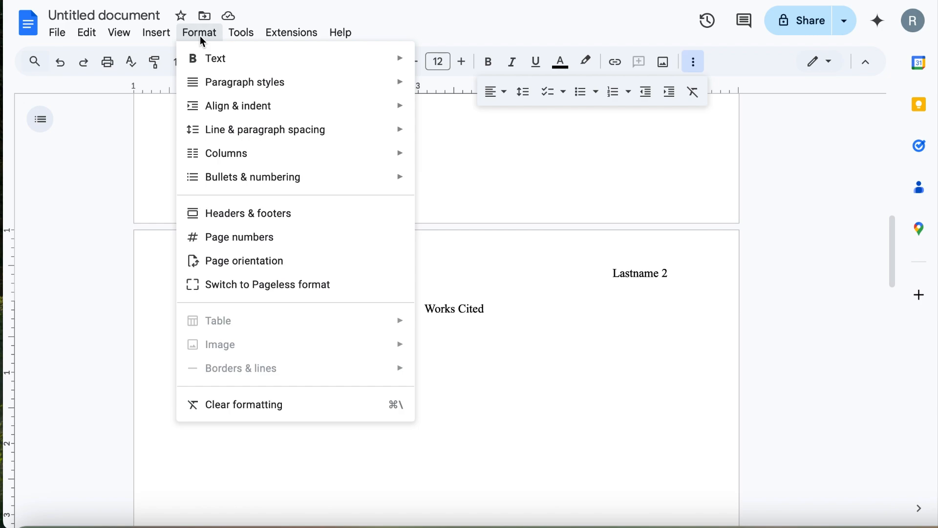
mouse_move(216, 104)
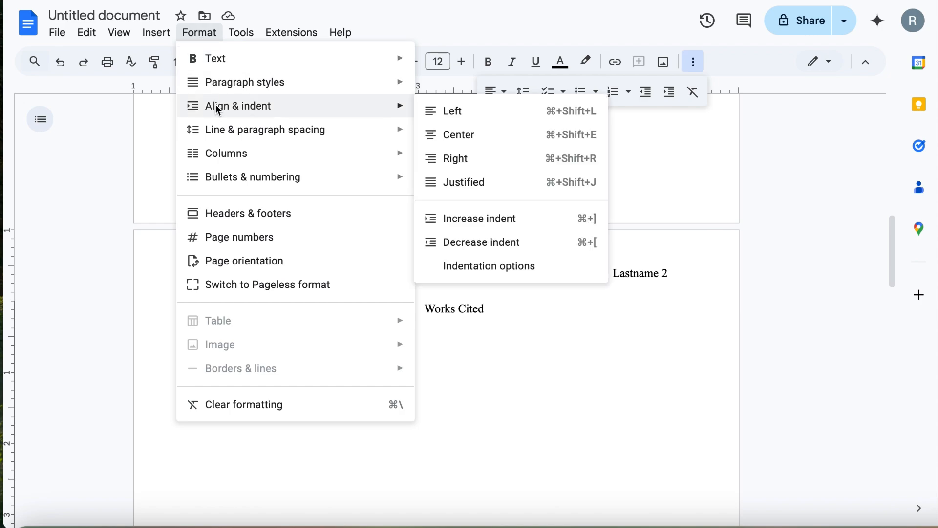
mouse_move(402, 128)
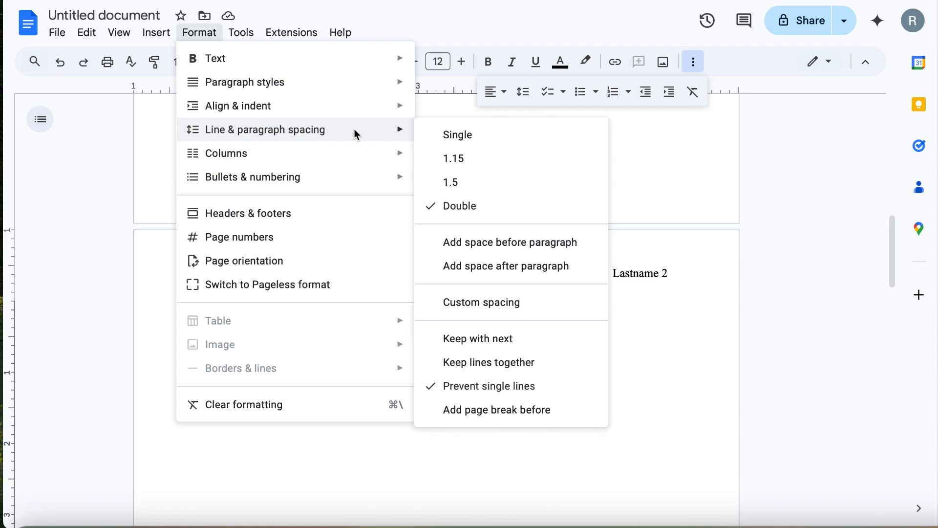
mouse_move(349, 104)
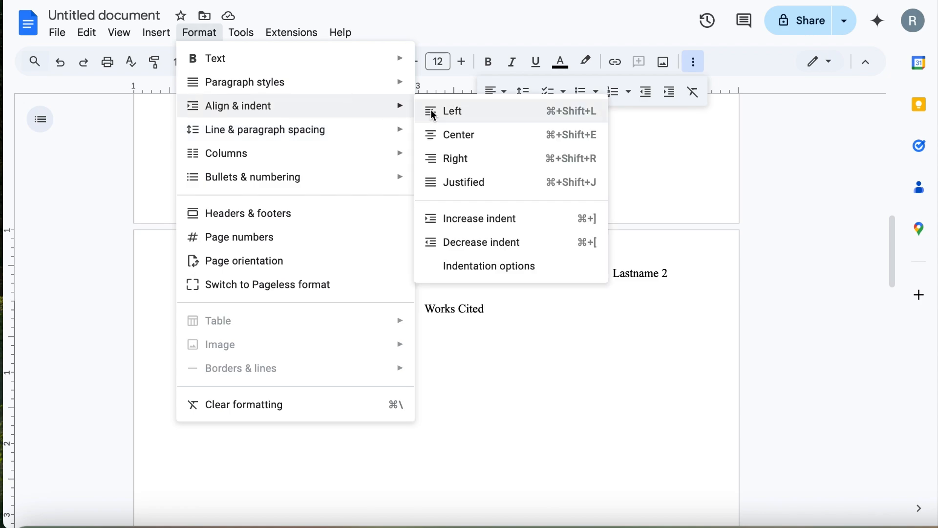
click(476, 268)
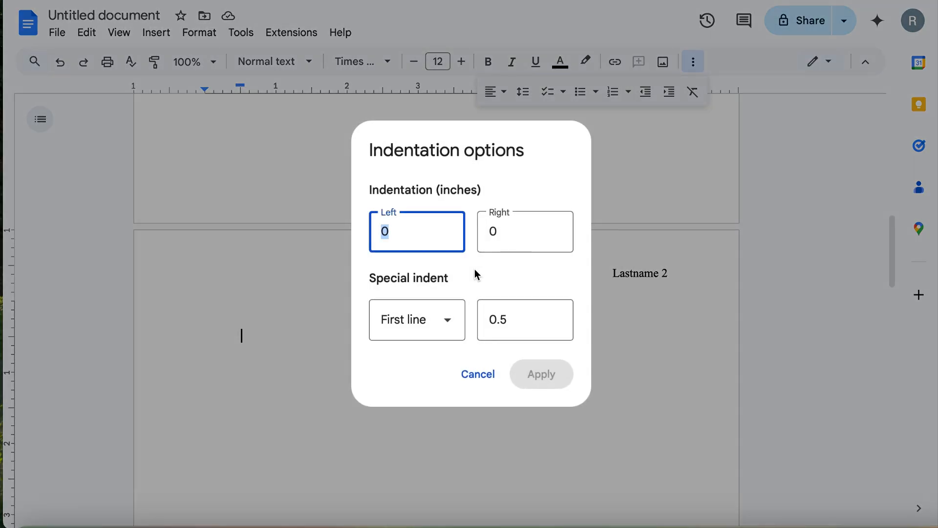
click(451, 323)
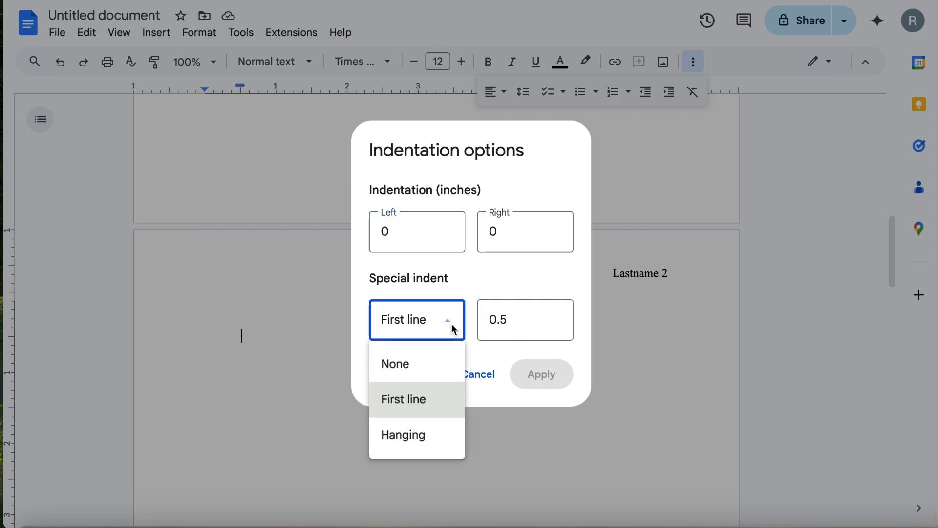
click(411, 442)
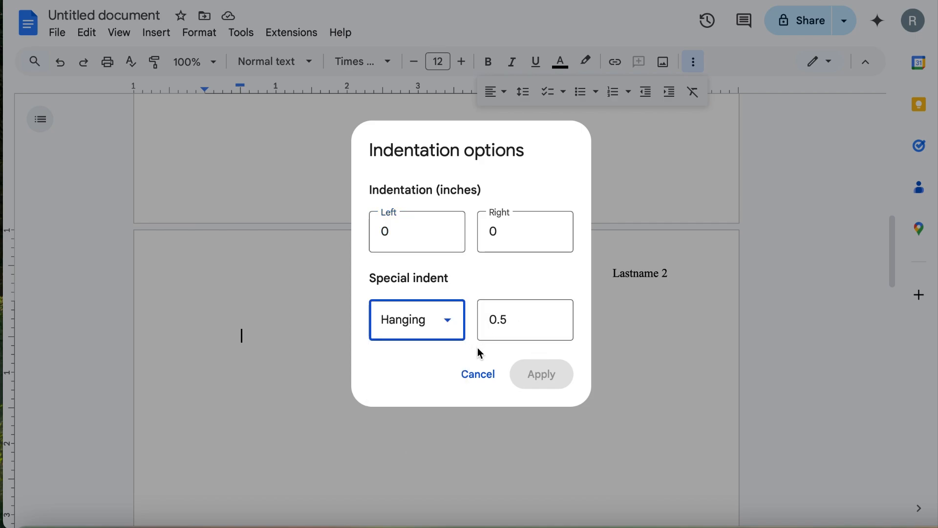
click(537, 374)
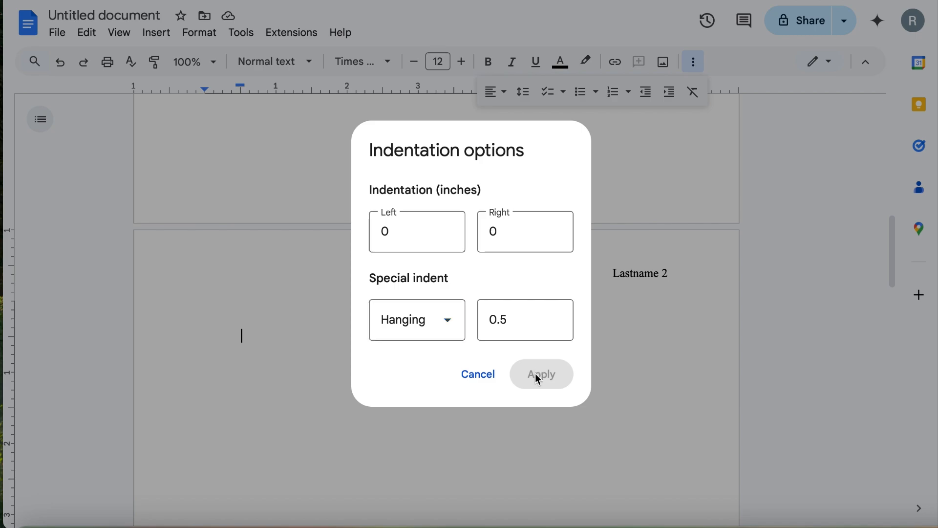
click(485, 377)
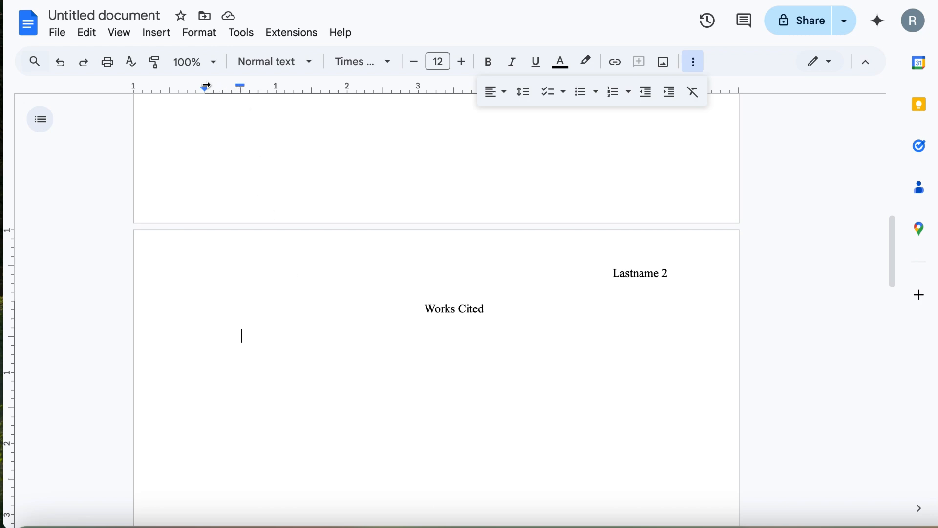
Step: Drag the ruler markers into a 0.5-inch hanging indent and verify it in Indentation options
drag(240, 85, 205, 85)
mouse_move(206, 88)
mouse_down()
mouse_move(242, 93)
mouse_move(241, 84)
mouse_move(206, 85)
mouse_up()
click(192, 32)
mouse_move(237, 132)
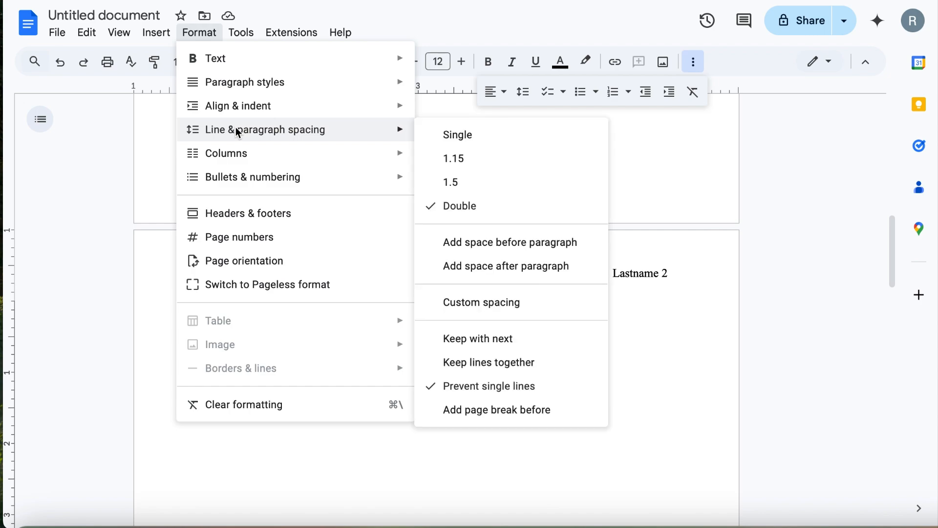
mouse_move(234, 105)
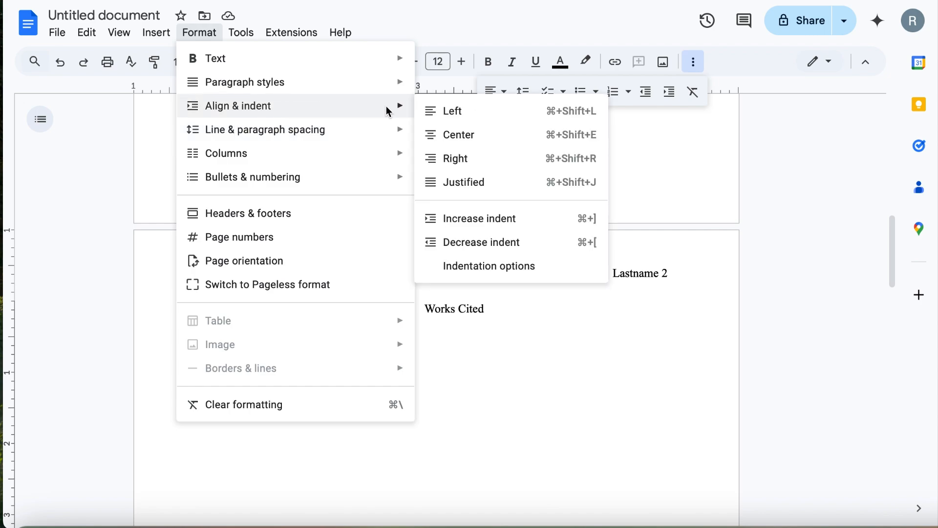
click(480, 268)
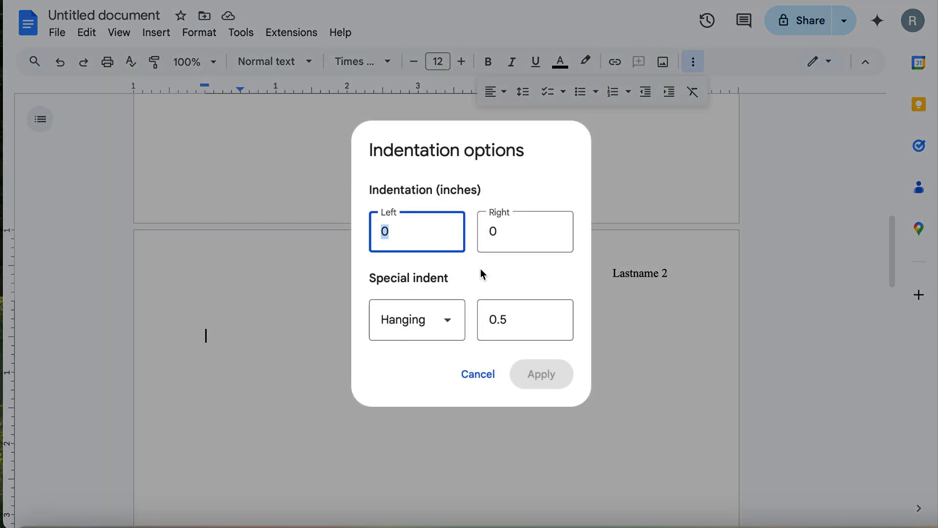
click(476, 374)
scroll(313, 327, up, 5)
scroll(313, 327, up, 2)
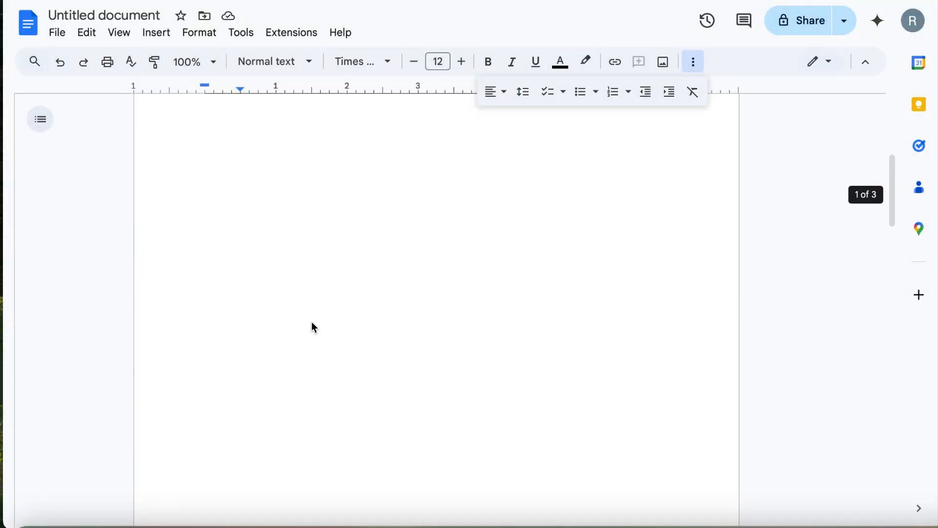
scroll(314, 326, up, 5)
scroll(314, 327, up, 1)
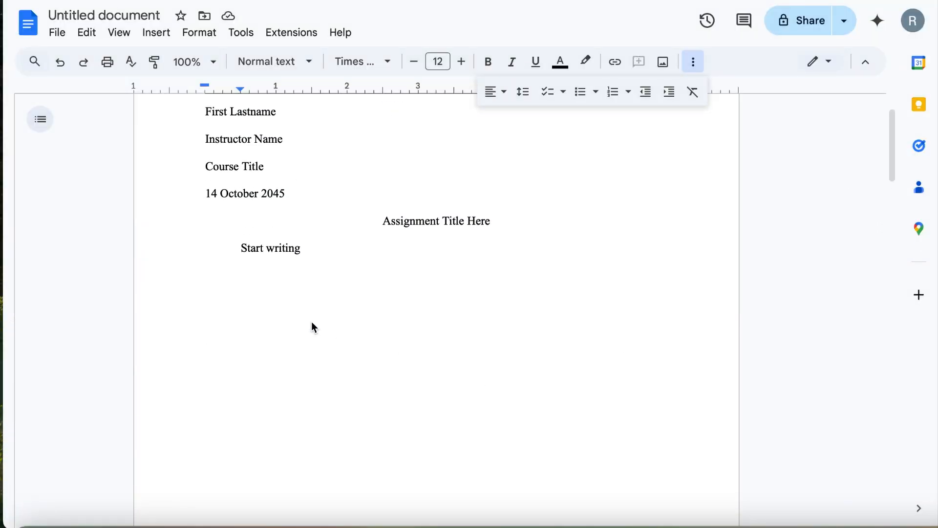
scroll(314, 326, down, 4)
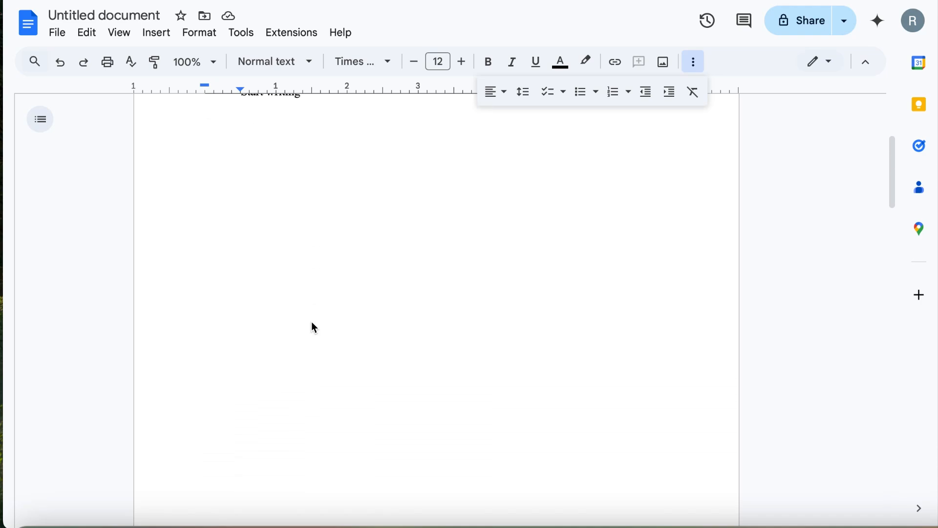
scroll(314, 327, down, 5)
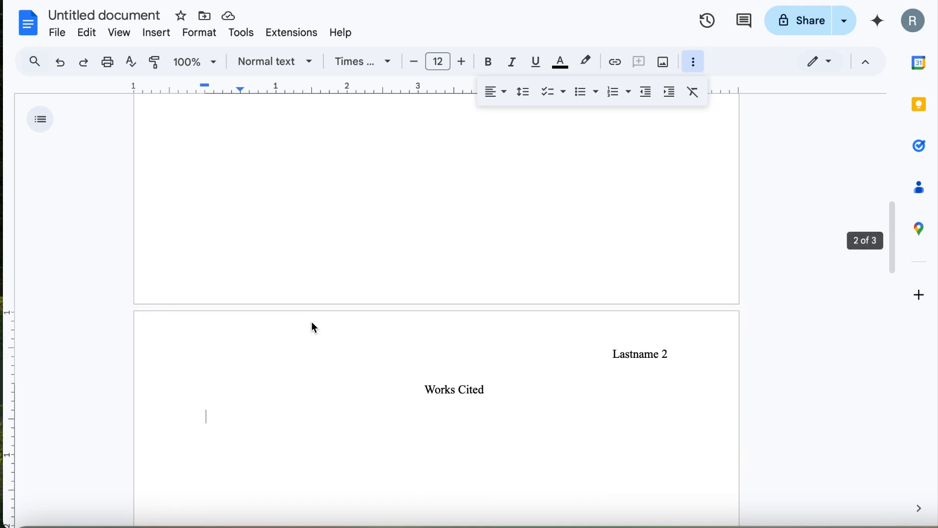
scroll(314, 327, down, 1)
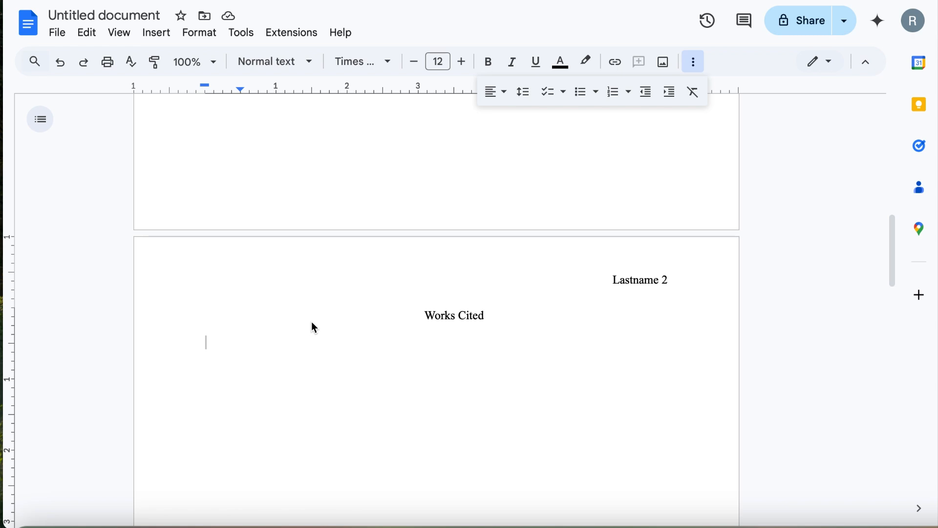
Step: Type 'Last, First. “Title Here.”' followed by dots until it wraps to an indented line
text(Last, First.)
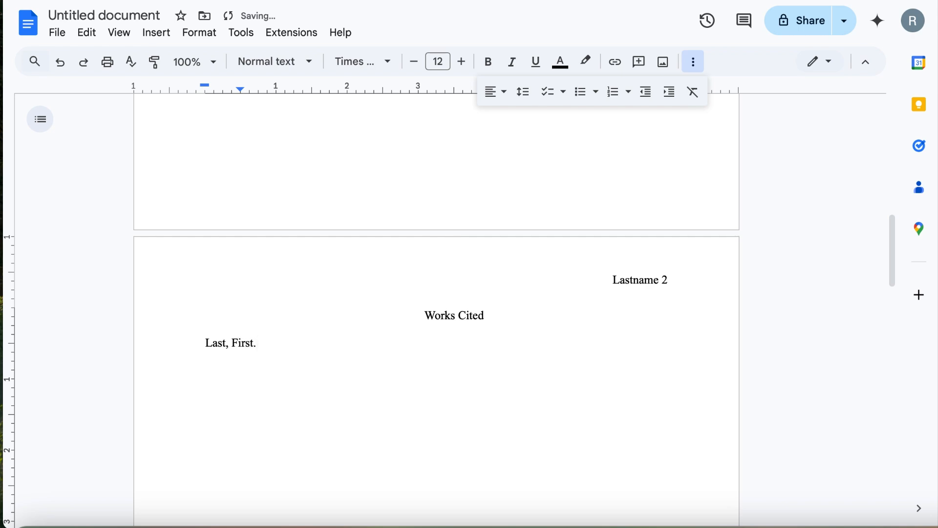
text( “Title)
text( Here.”)
text( .....)
text(...................................... .)
text(..................)
text(......................................)
text(..............................)
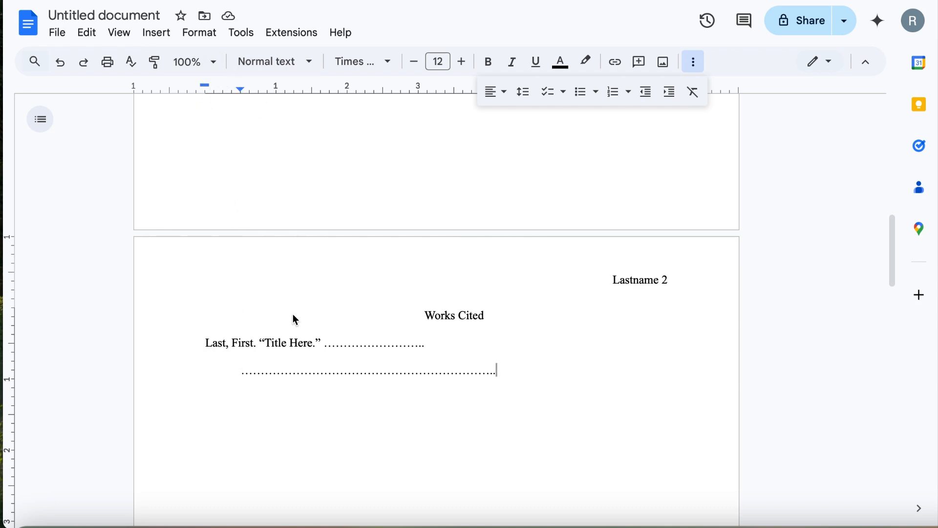
drag(500, 372, 177, 344)
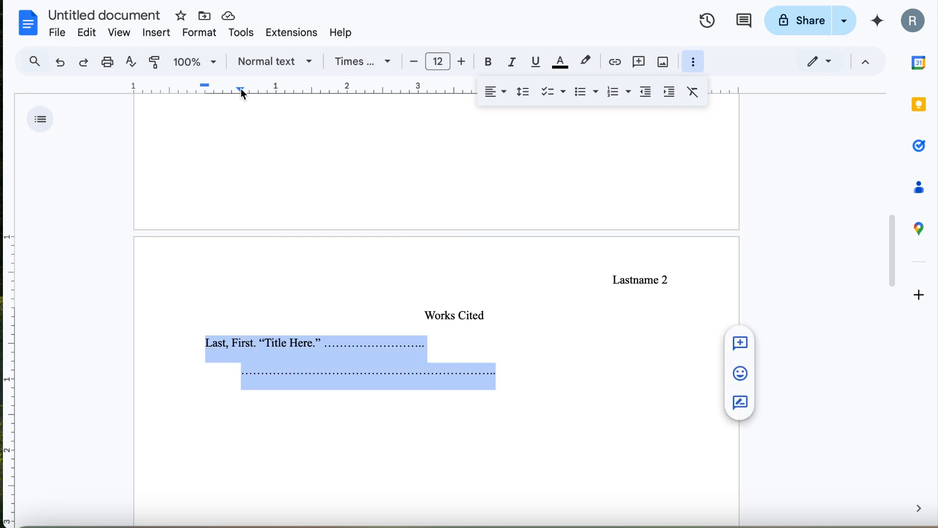
mouse_move(241, 89)
mouse_down()
mouse_move(196, 87)
mouse_move(245, 93)
mouse_move(239, 84)
mouse_move(205, 87)
mouse_up()
click(531, 381)
scroll(531, 382, up, 10)
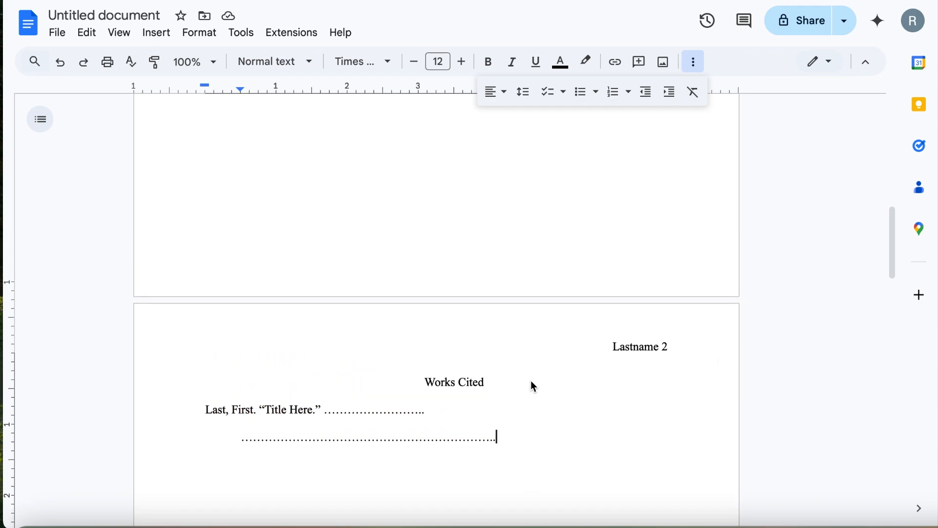